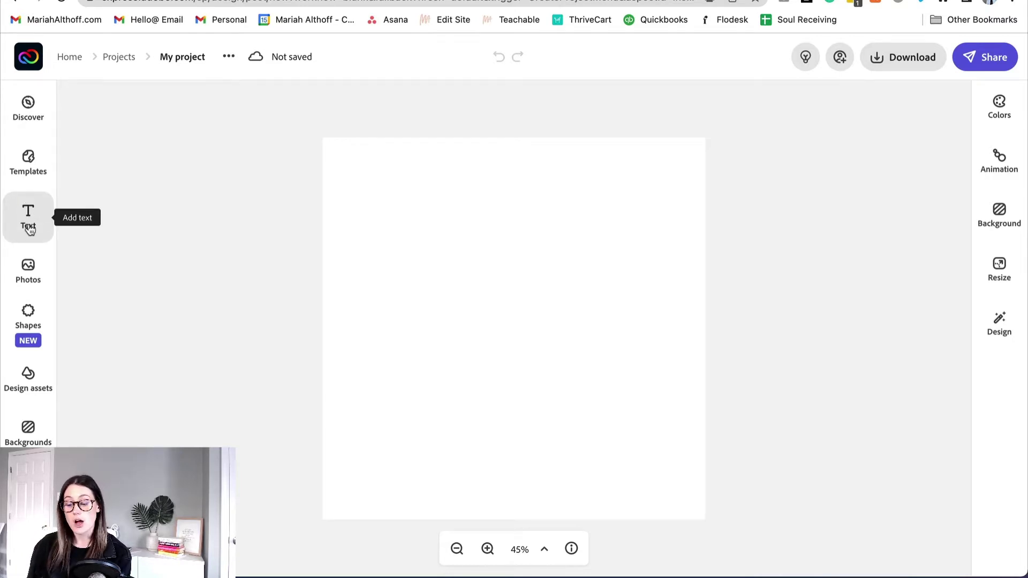
Add the text "Rules for using cursive fonts" and lay it out on two lines in the middle of the canvas
left_click(29, 220)
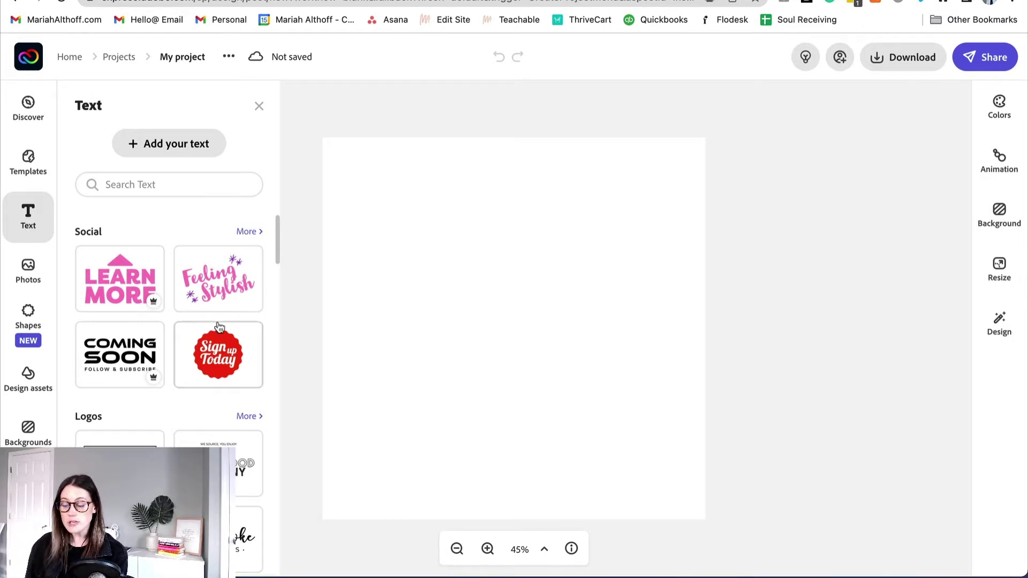
scroll(225, 343, "down", 3)
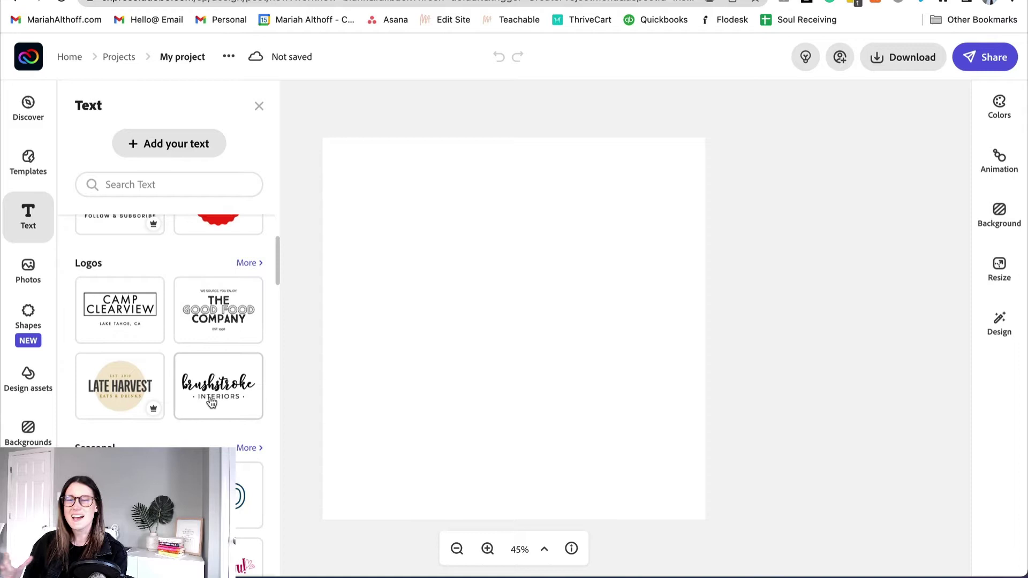
scroll(212, 403, "down", 2)
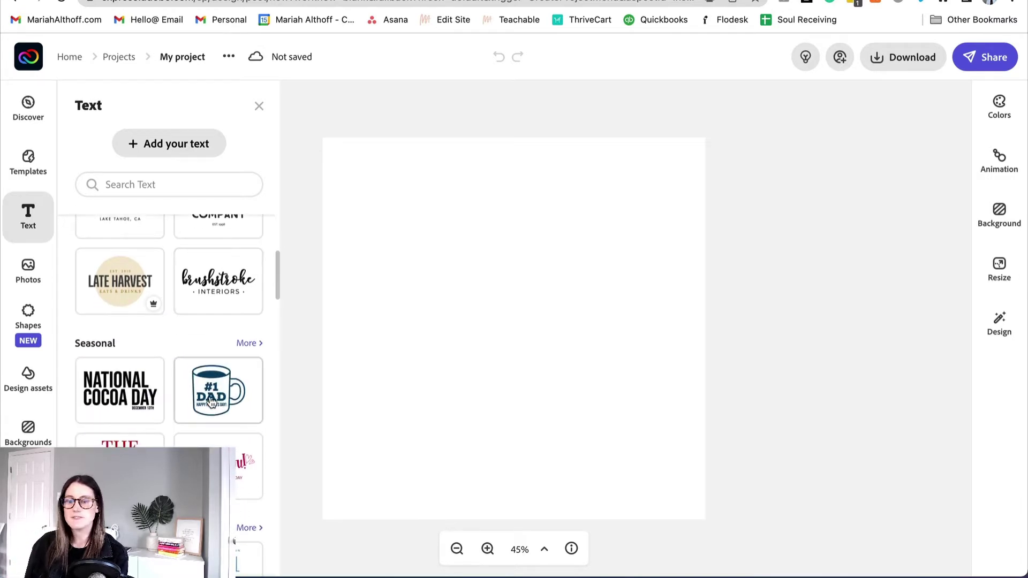
scroll(212, 403, "down", 3)
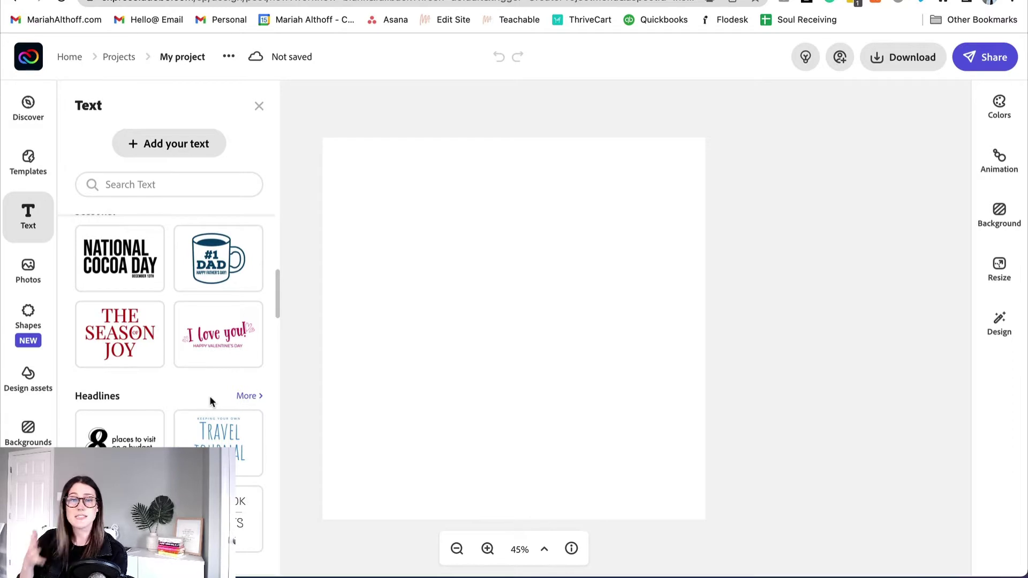
scroll(210, 402, "down", 4)
scroll(210, 402, "up", 10)
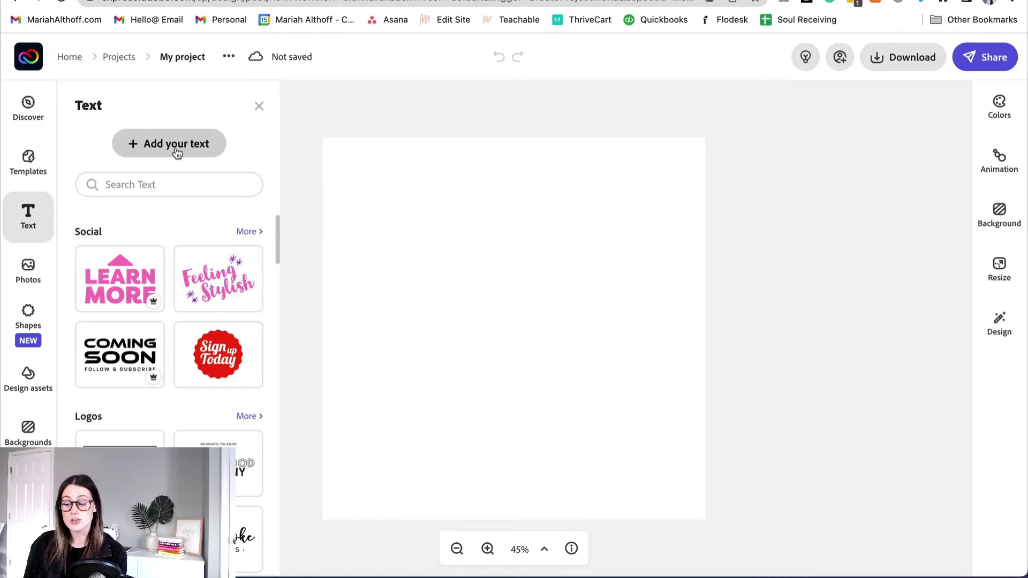
left_click(177, 152)
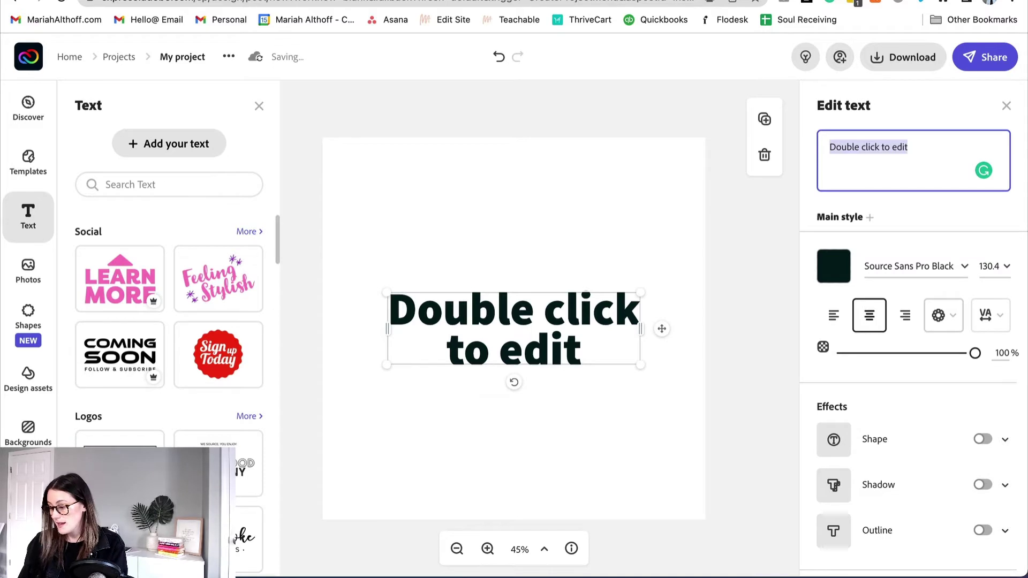
type("Rul")
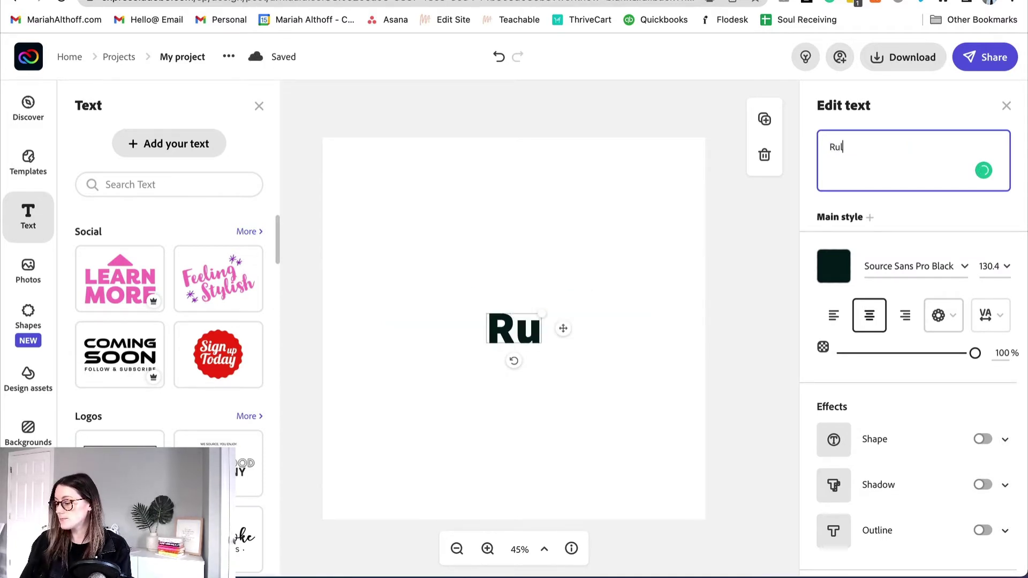
type("es for using cursive fonts")
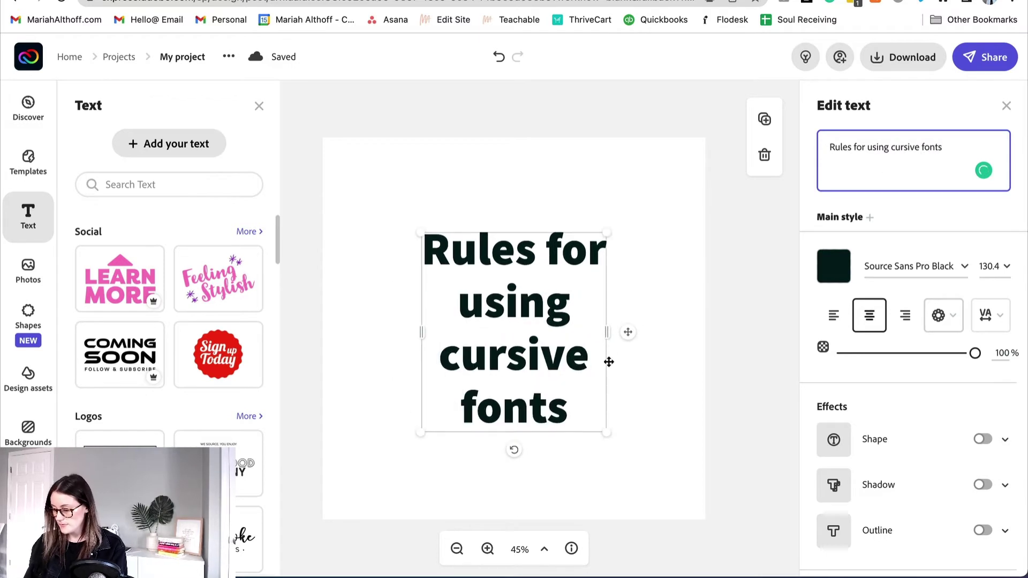
left_click_drag(670, 332, 730, 317)
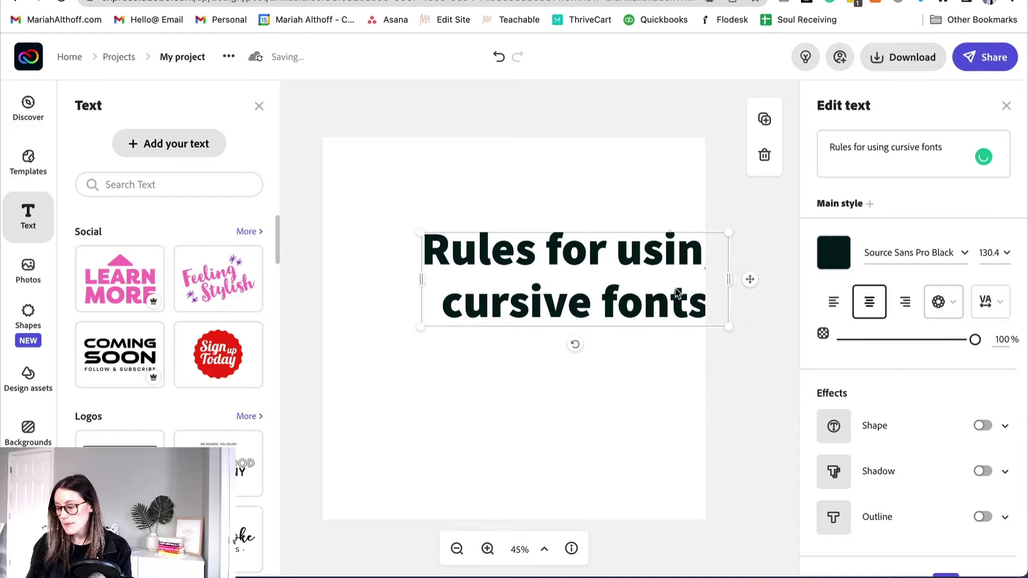
left_click_drag(672, 300, 618, 355)
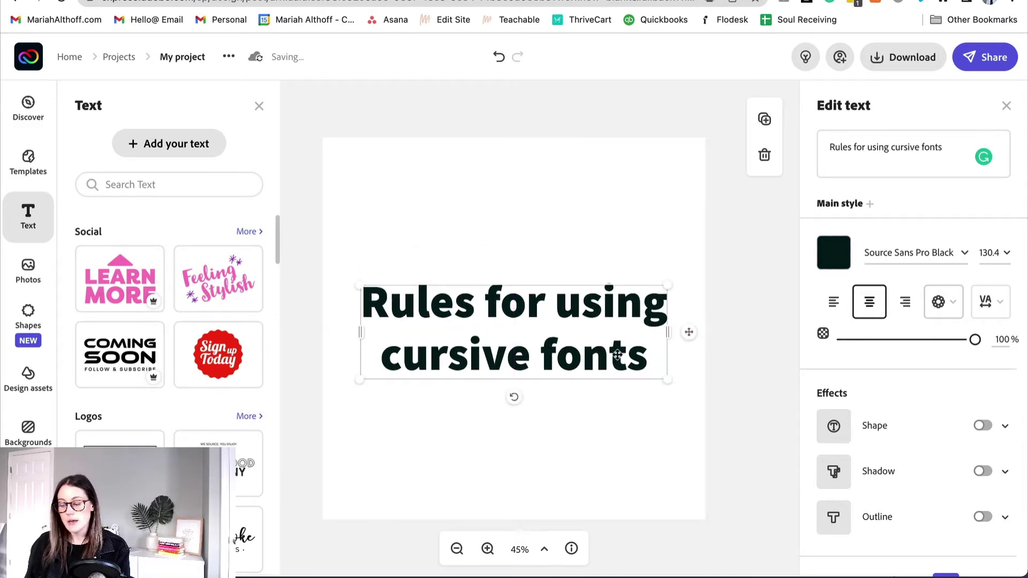
Set the text's font to Beloved Script Regular from the Cursive category and enlarge it to about size 151
left_click(967, 257)
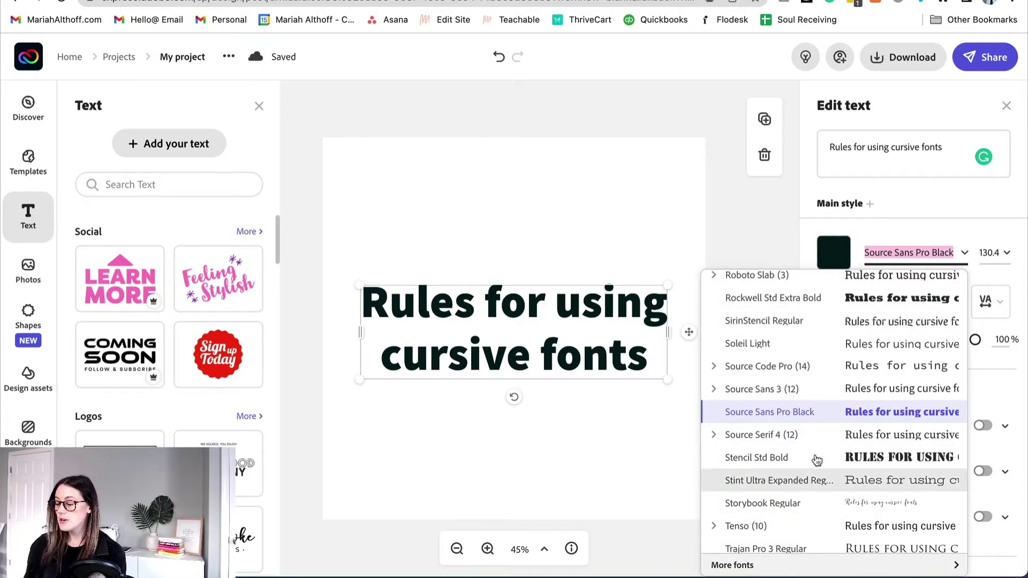
scroll(859, 302, "up", 8)
scroll(860, 303, "down", 9)
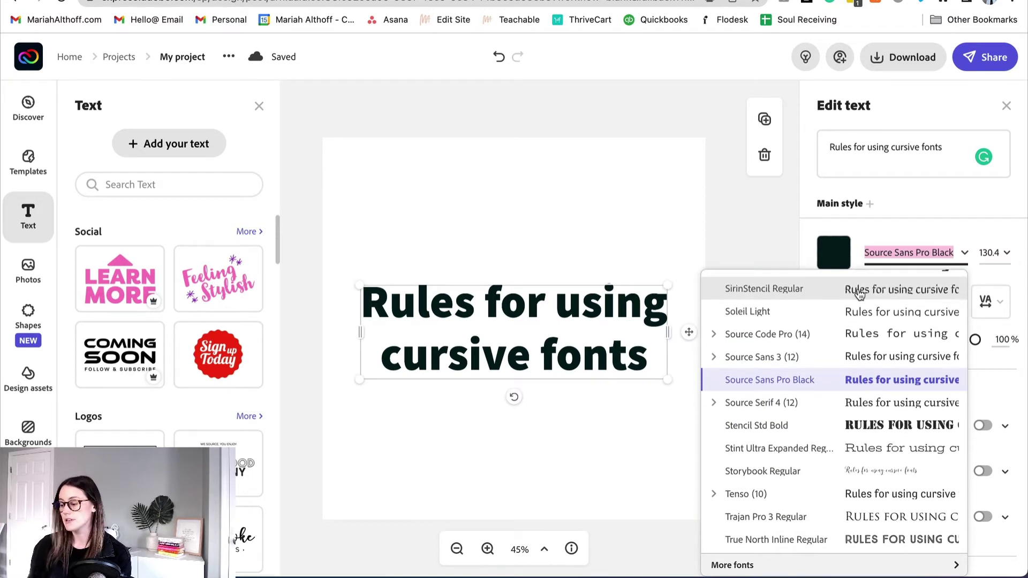
scroll(859, 293, "down", 3)
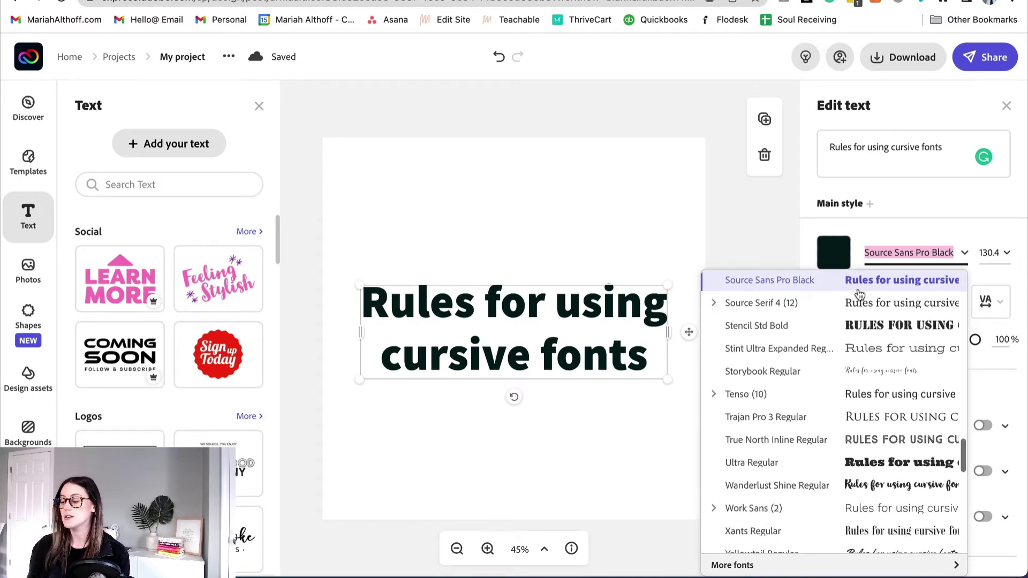
left_click(754, 566)
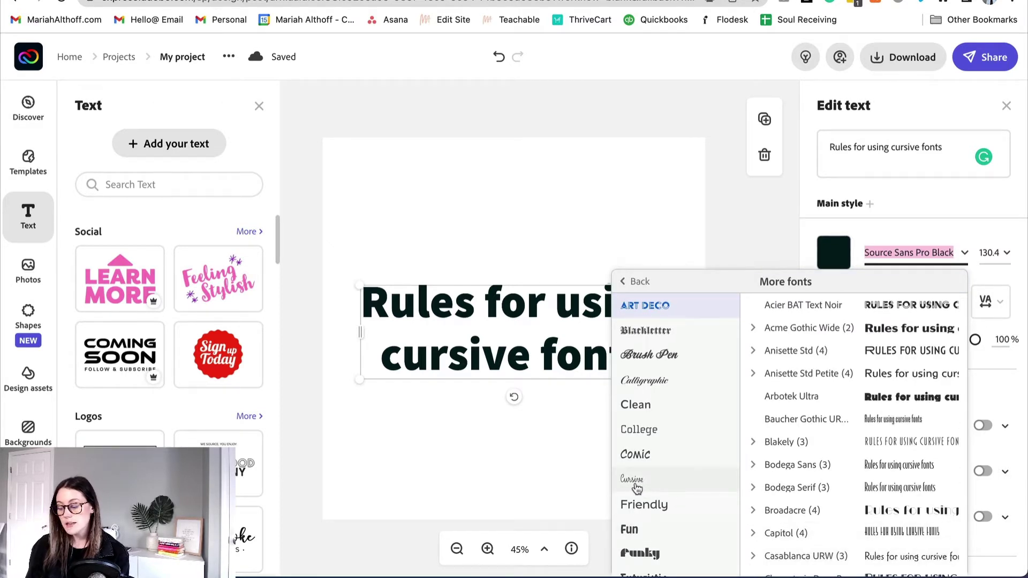
scroll(636, 489, "down", 5)
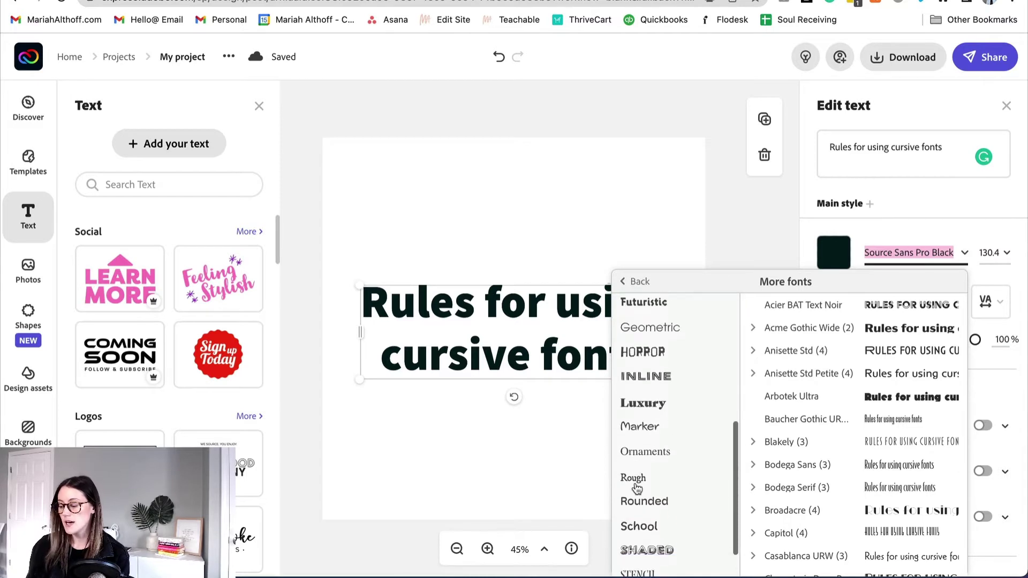
scroll(636, 488, "up", 3)
left_click(642, 408)
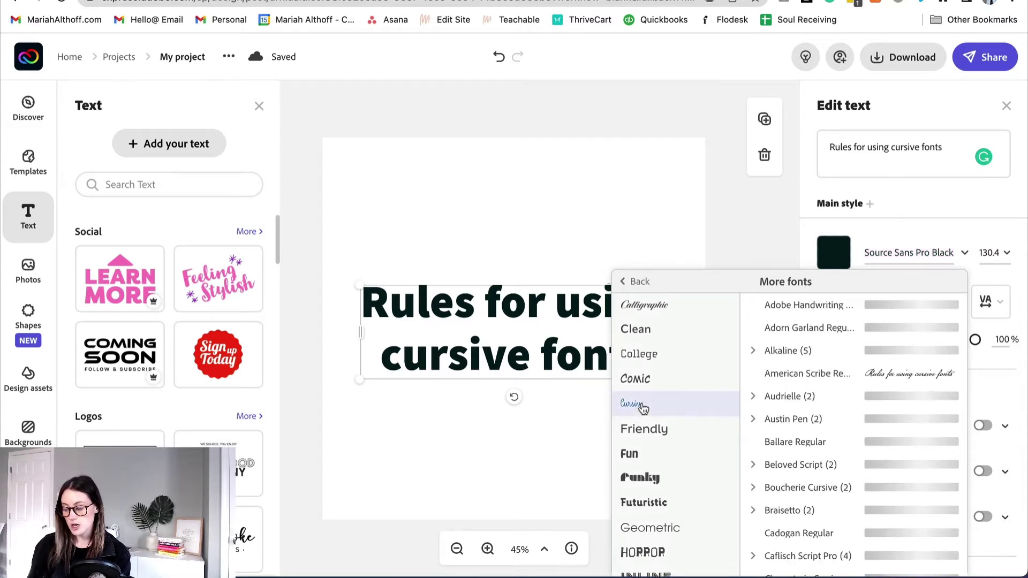
scroll(851, 486, "down", 1)
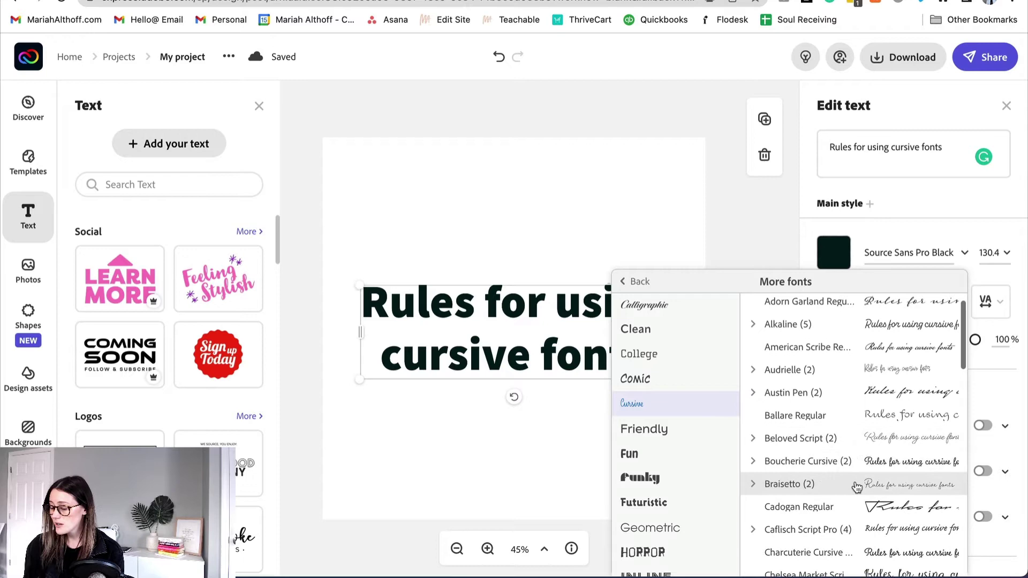
left_click(830, 451)
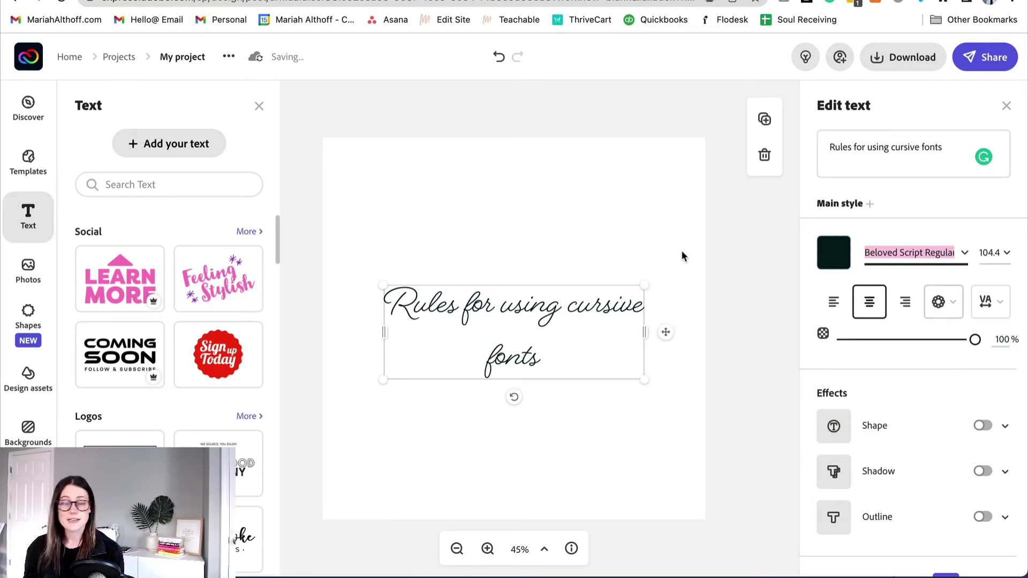
left_click_drag(644, 284, 666, 257)
left_click(665, 328)
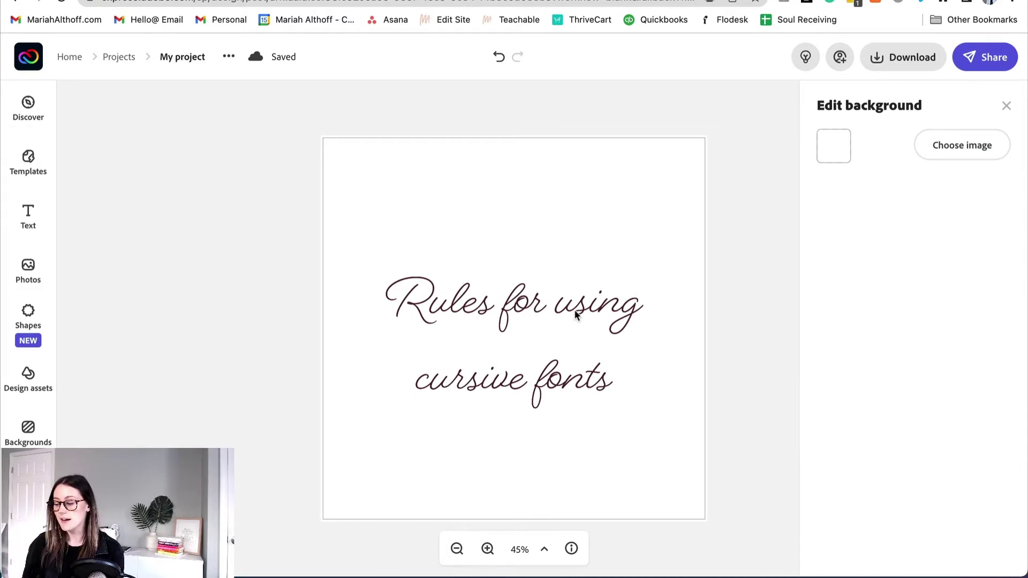
Replace the text with "NEVER BE IN ALL CAPS" and shift it upward to centre it on the canvas
left_click(576, 313)
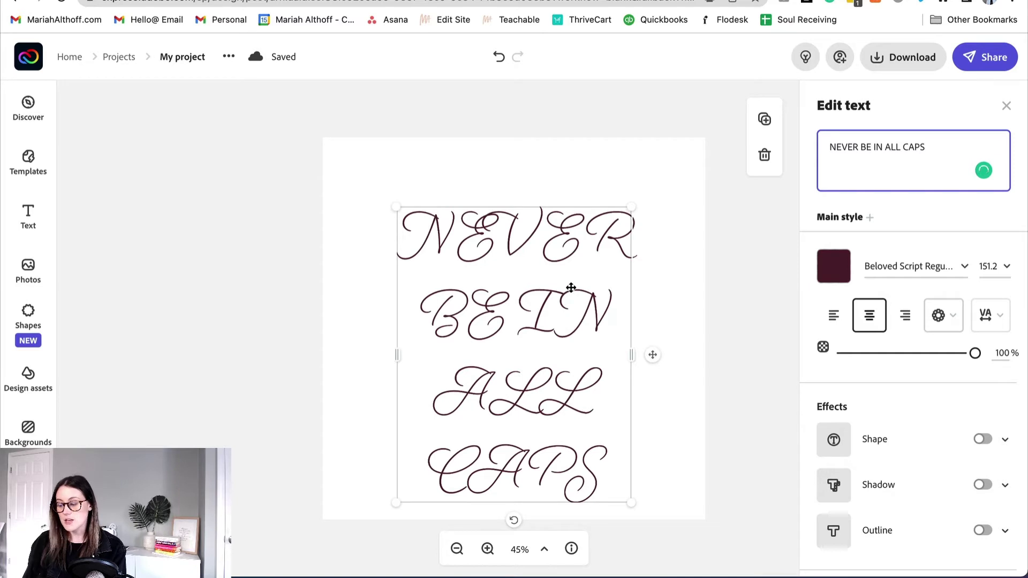
left_click(653, 352)
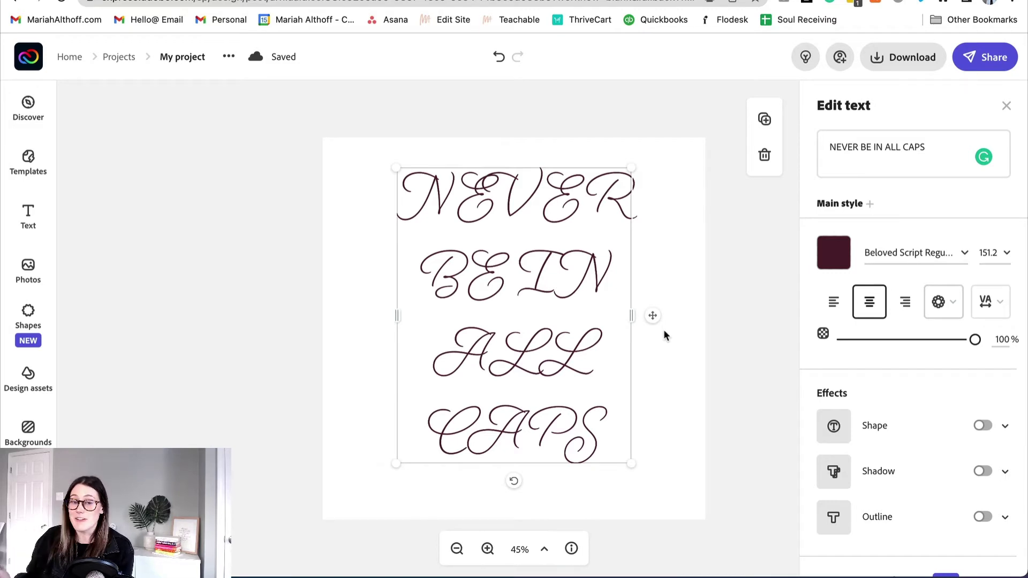
Replace the text with "No spacing between your letters"
triple_click(878, 148)
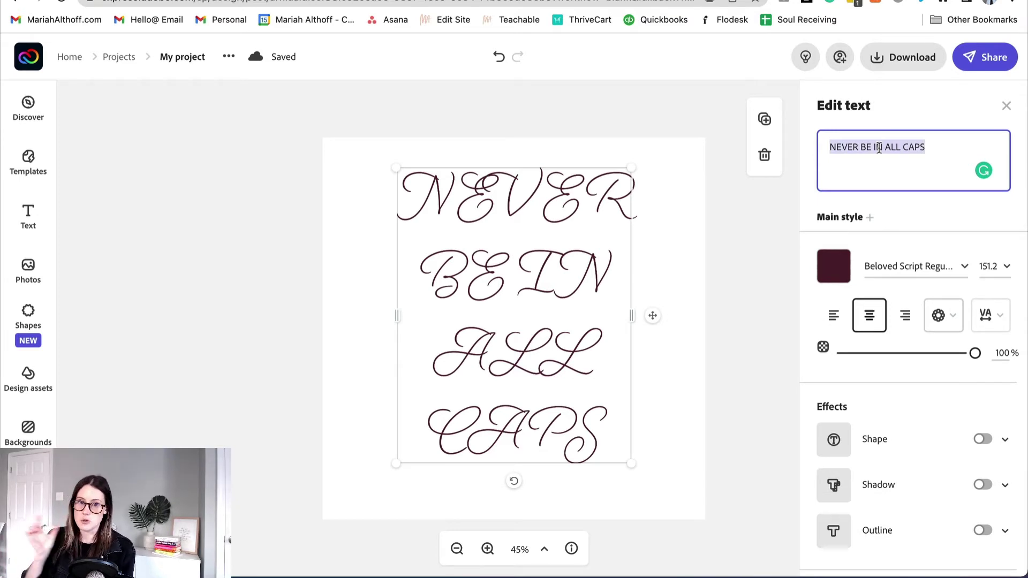
type("No spacing between your letters")
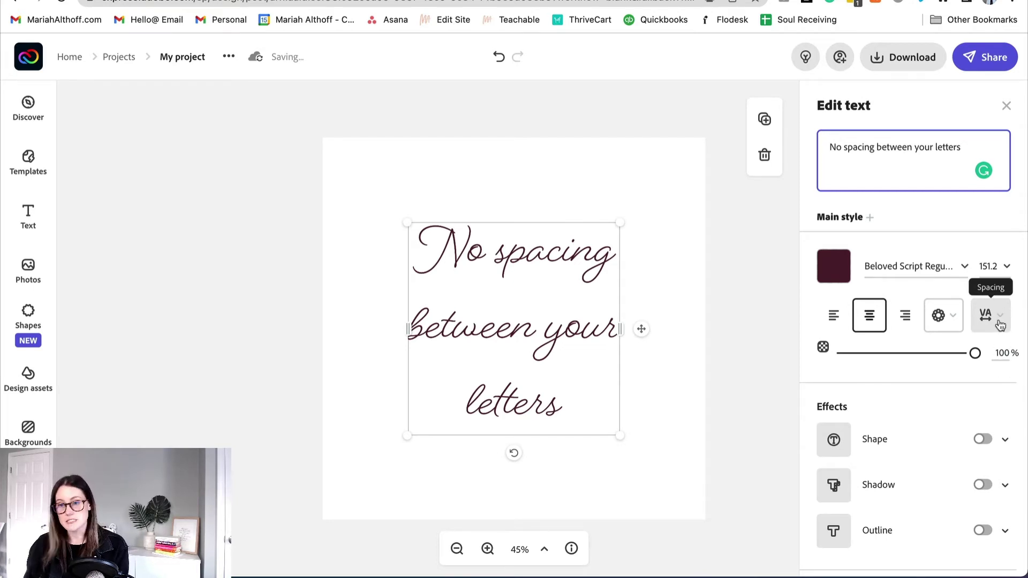
Try a letter spacing of 23 on the cursive text and return the spacing to 0
left_click(997, 322)
left_click_drag(836, 402, 862, 406)
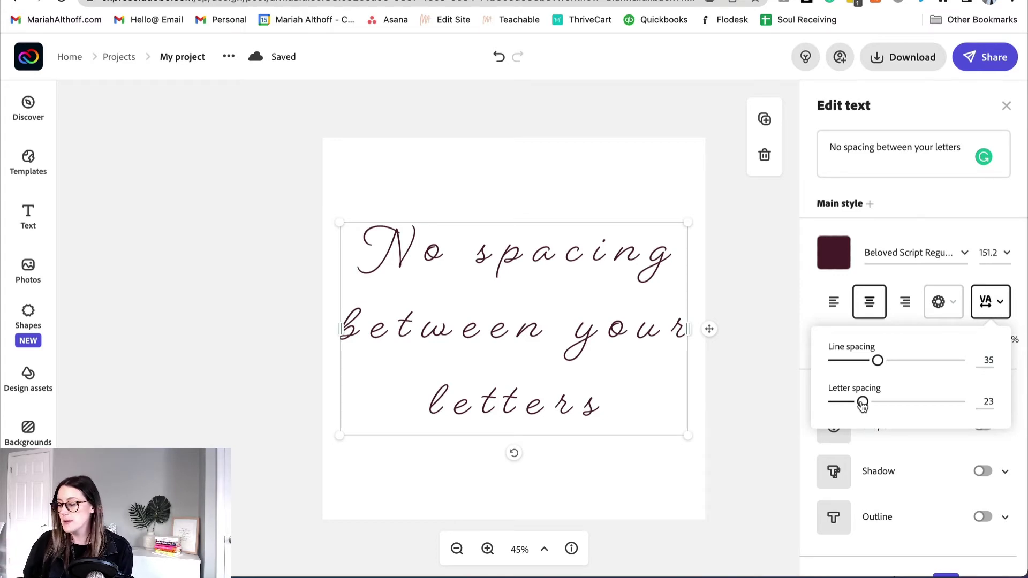
left_click_drag(862, 405, 822, 406)
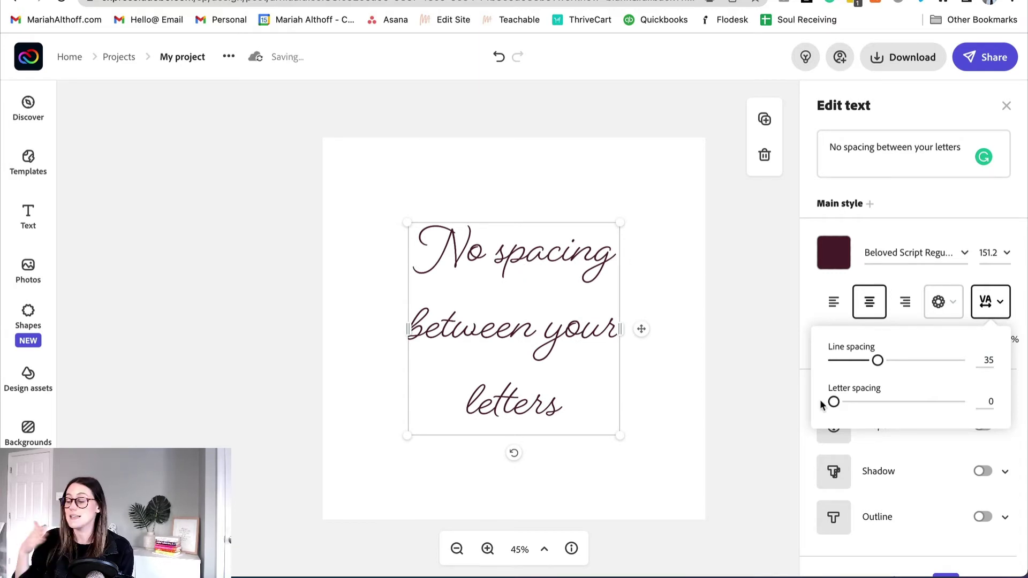
Replace the text with "Use for only small amounts of text" and set its line spacing to 20
left_click(905, 148)
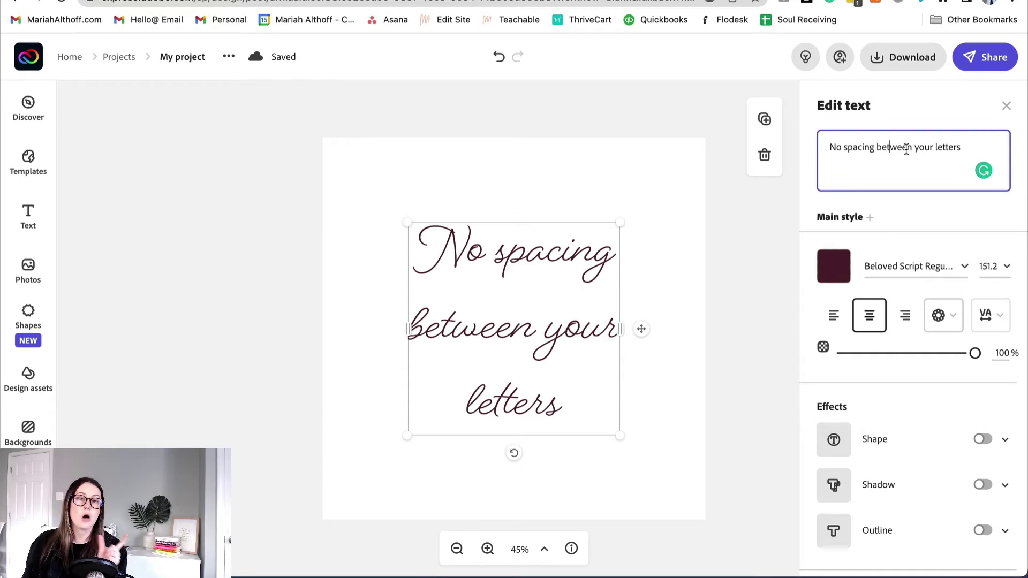
triple_click(906, 149)
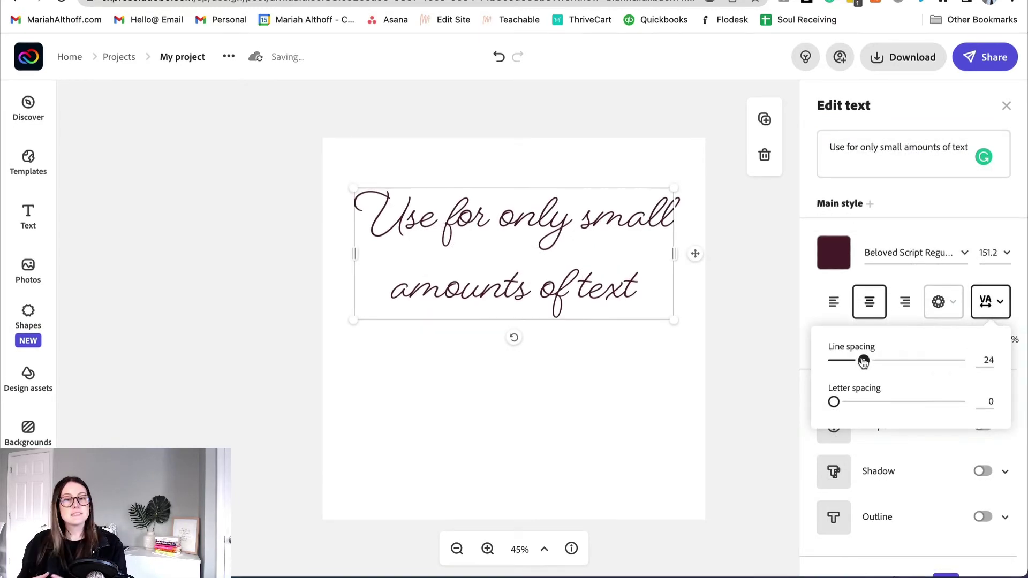
left_click_drag(862, 361, 858, 361)
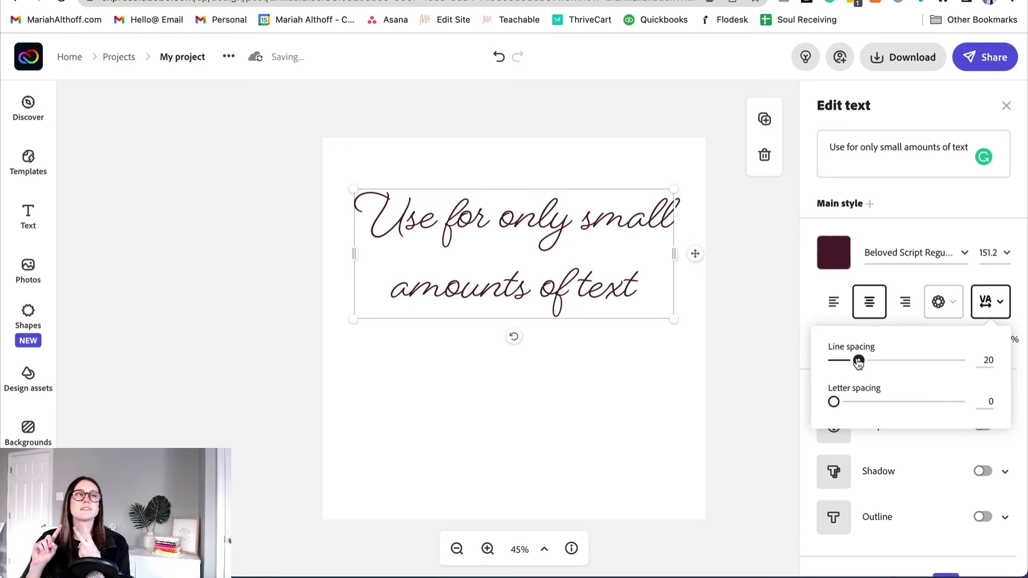
left_click(655, 393)
left_click(736, 294)
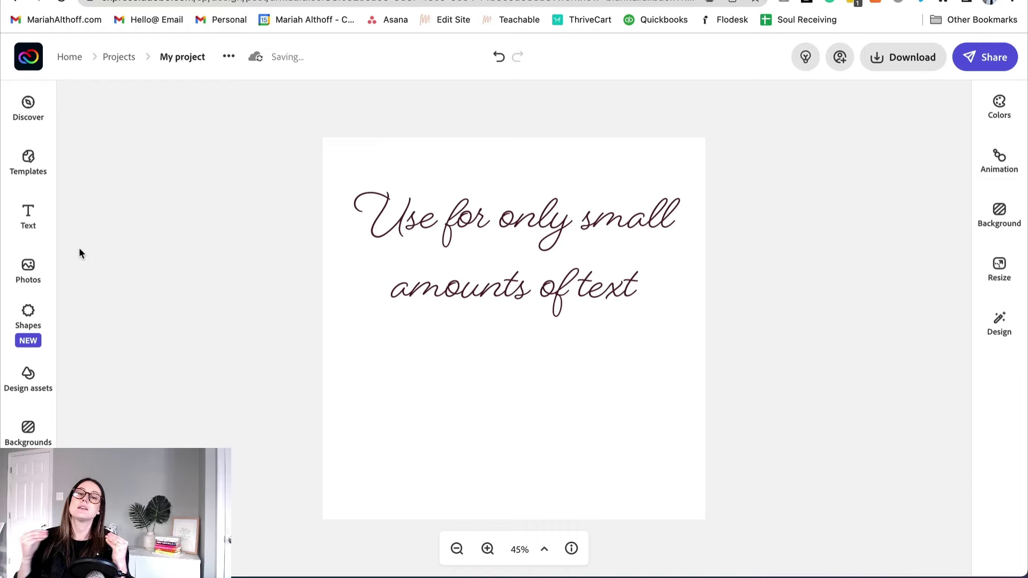
Paste a Lorem ipsum paragraph in Beloved Script below the heading, enlarge it to about size 33 and adjust its placement
key("ctrl+v")
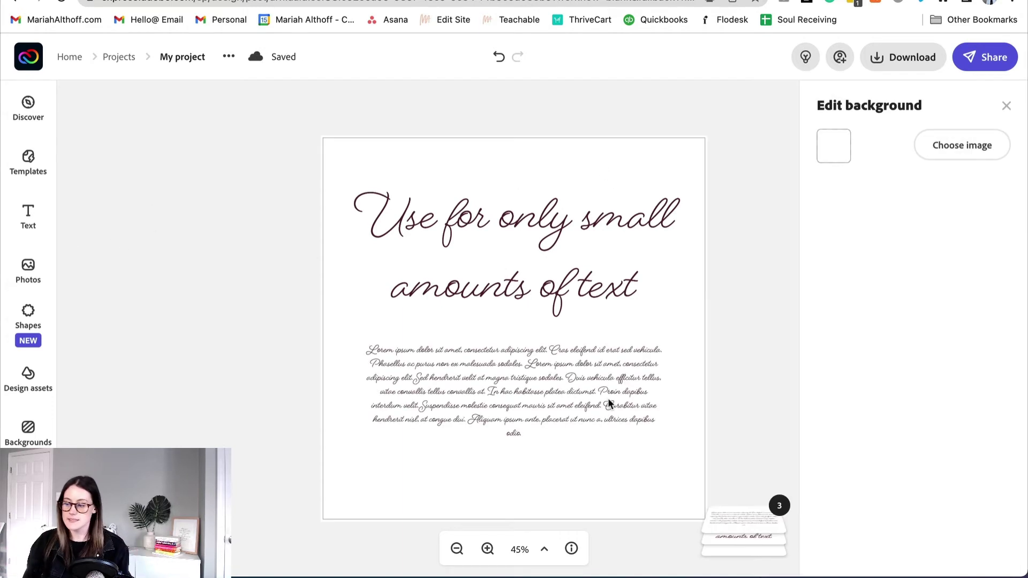
left_click(615, 404)
left_click_drag(660, 440, 692, 453)
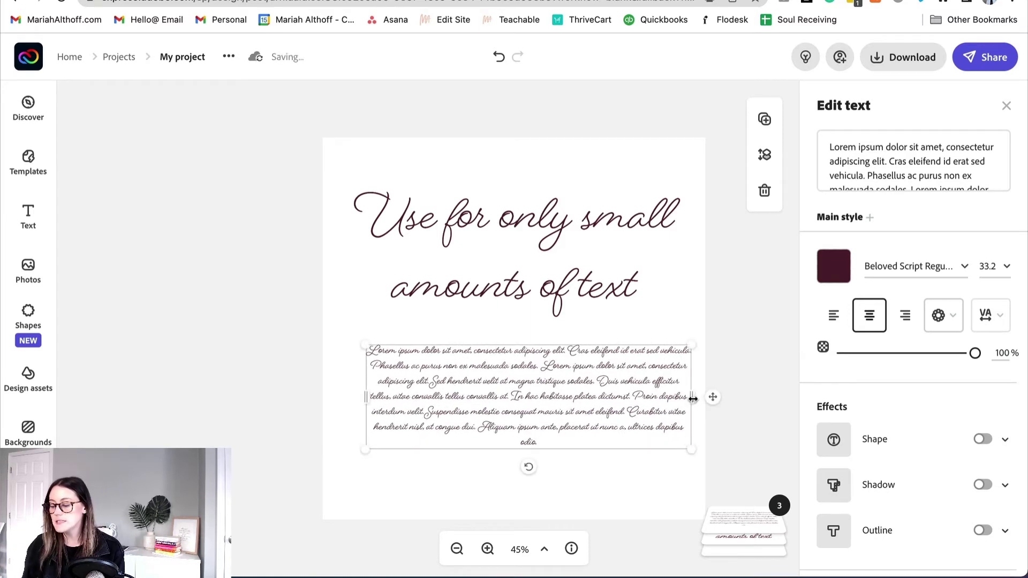
left_click_drag(658, 399, 640, 399)
left_click_drag(561, 391, 553, 404)
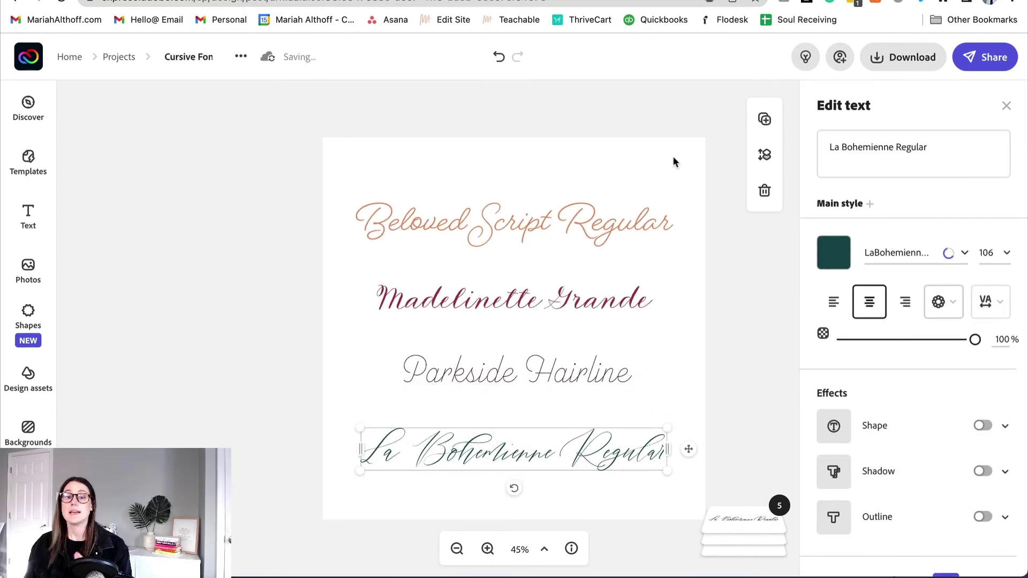
Deselect the La Bohemienne Regular sample text
left_click(672, 156)
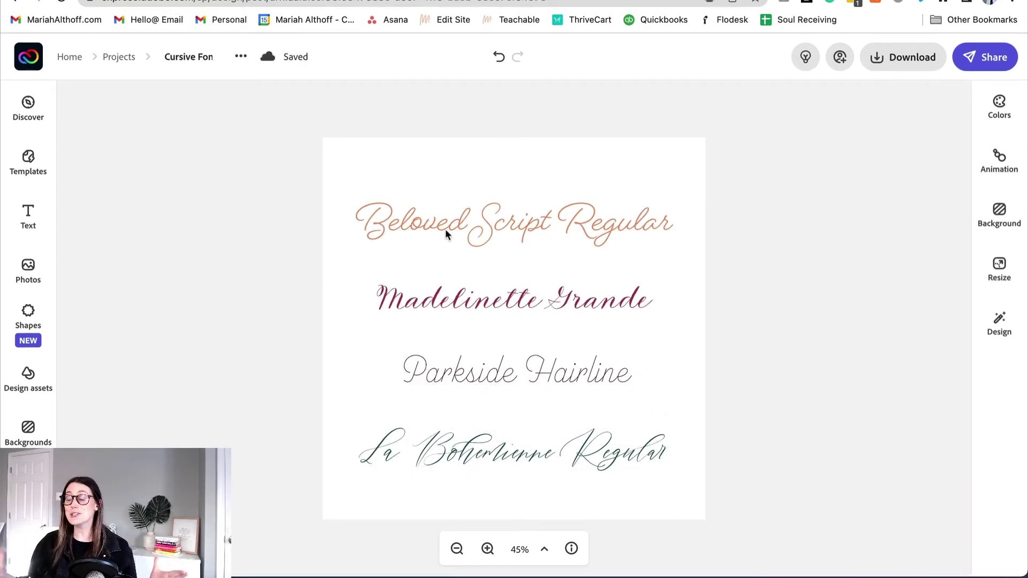